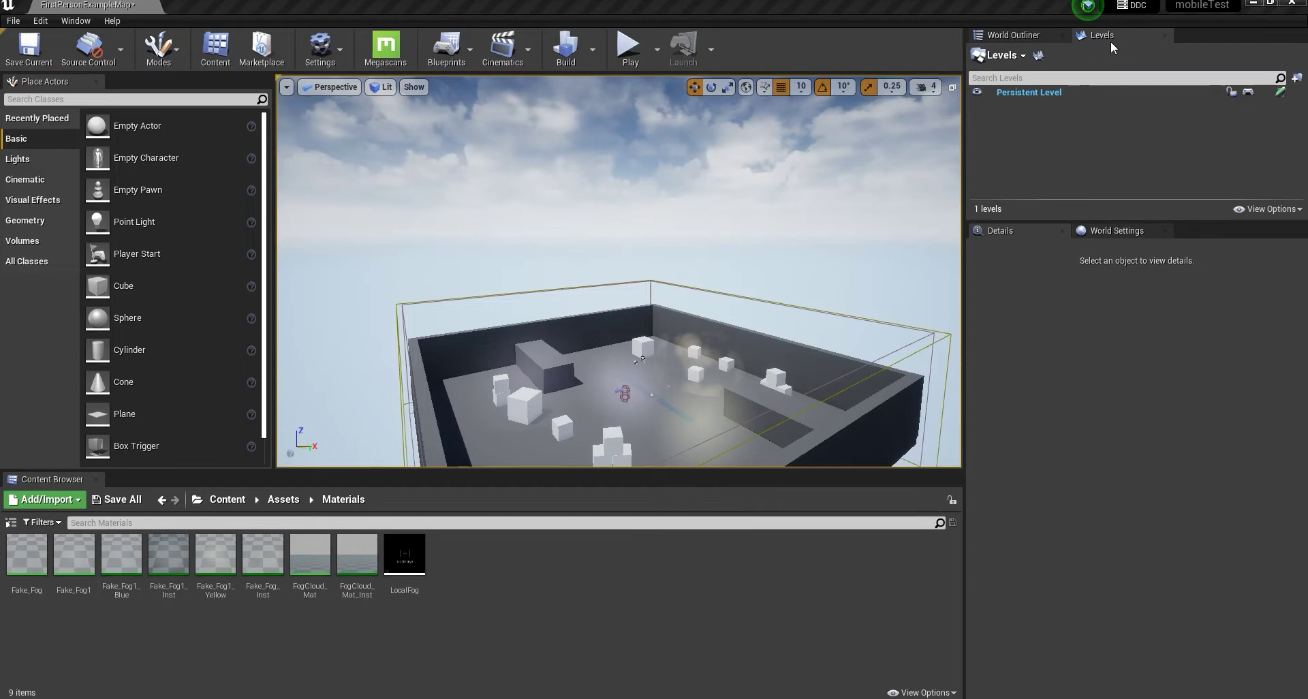
Browse the Window and Help menus of the level editor
click(75, 21)
click(111, 21)
click(85, 20)
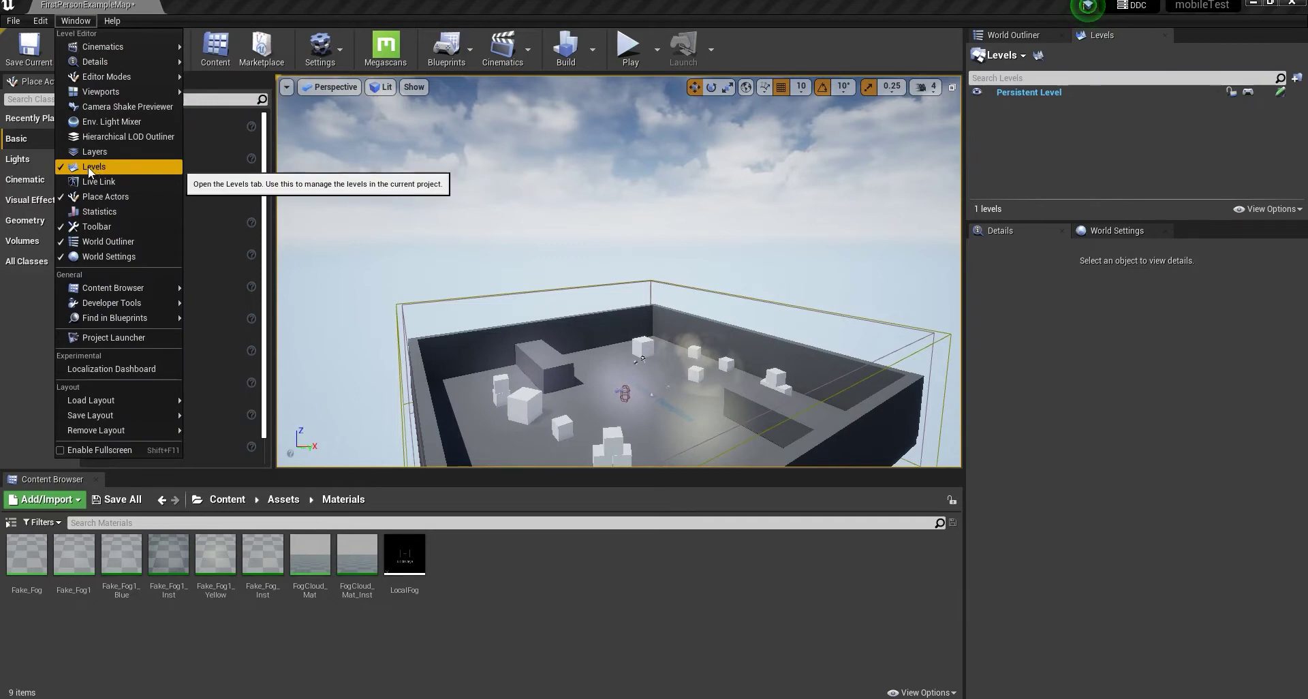
Glance at the Levels options, then list the Blueprints toolbar options
click(1014, 58)
key(Escape)
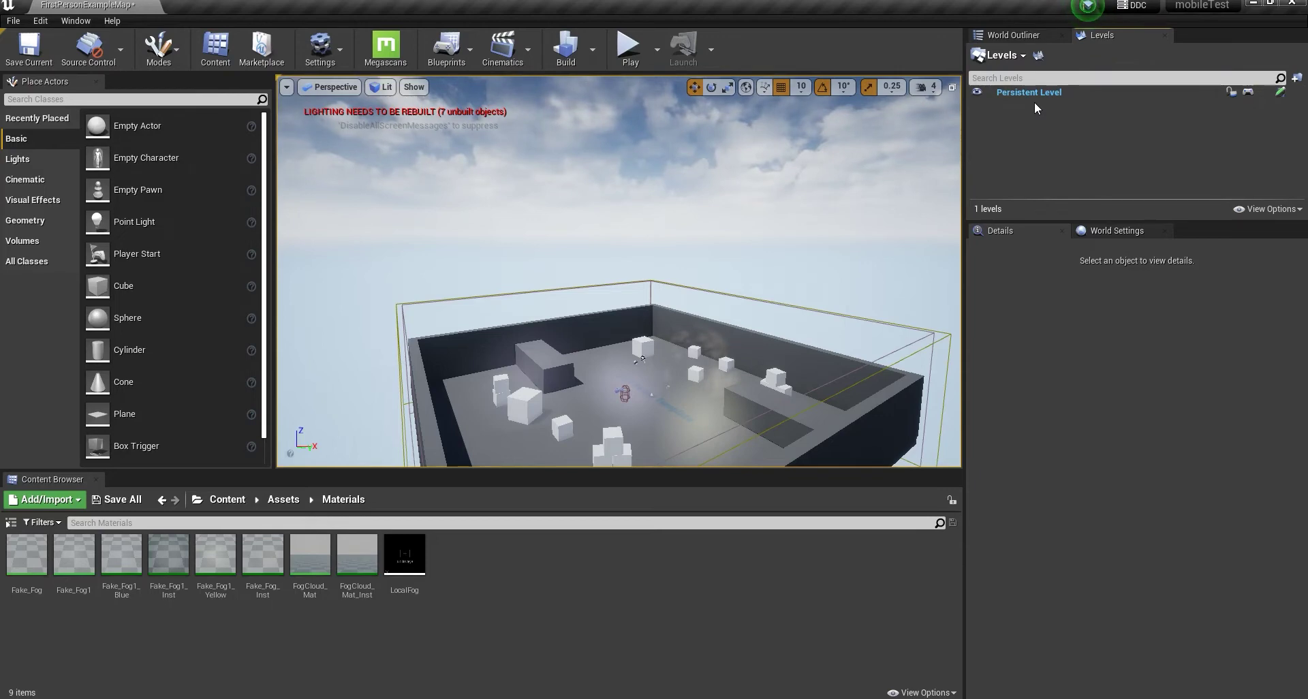
click(461, 50)
Open the Level Blueprint, add an Open Level (by Name) node, then delete it
click(488, 153)
right_click(574, 333)
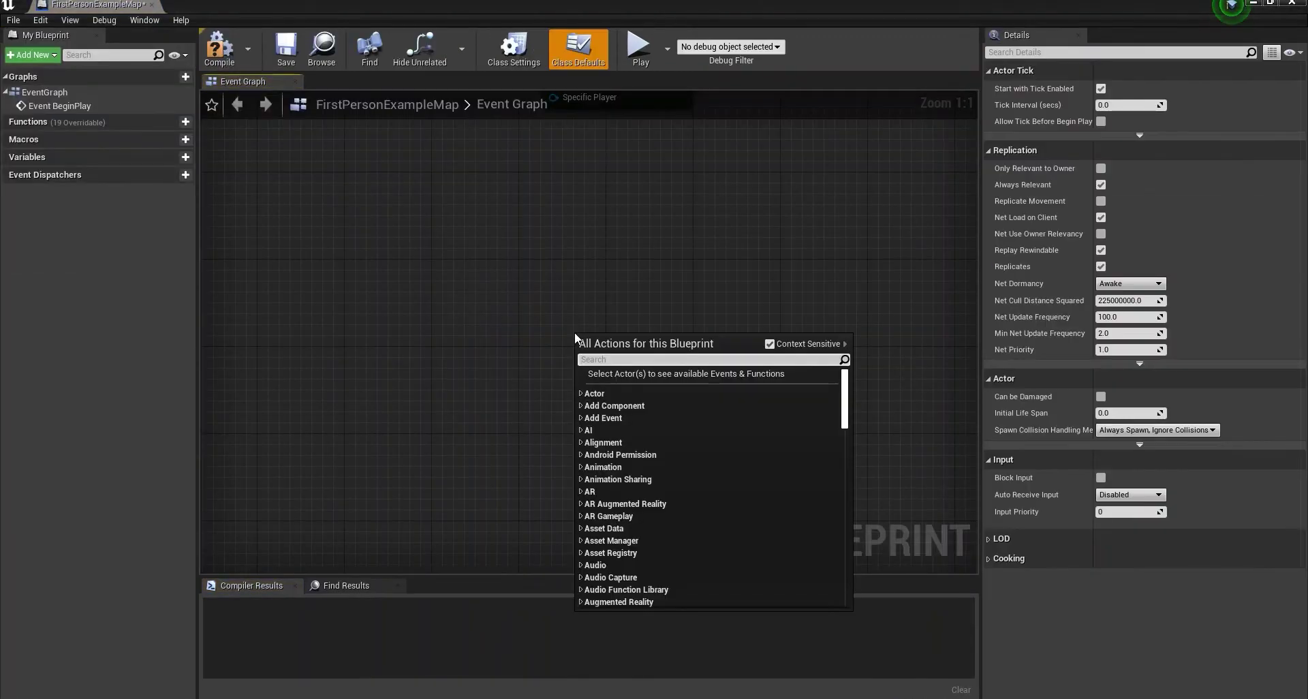
text(open)
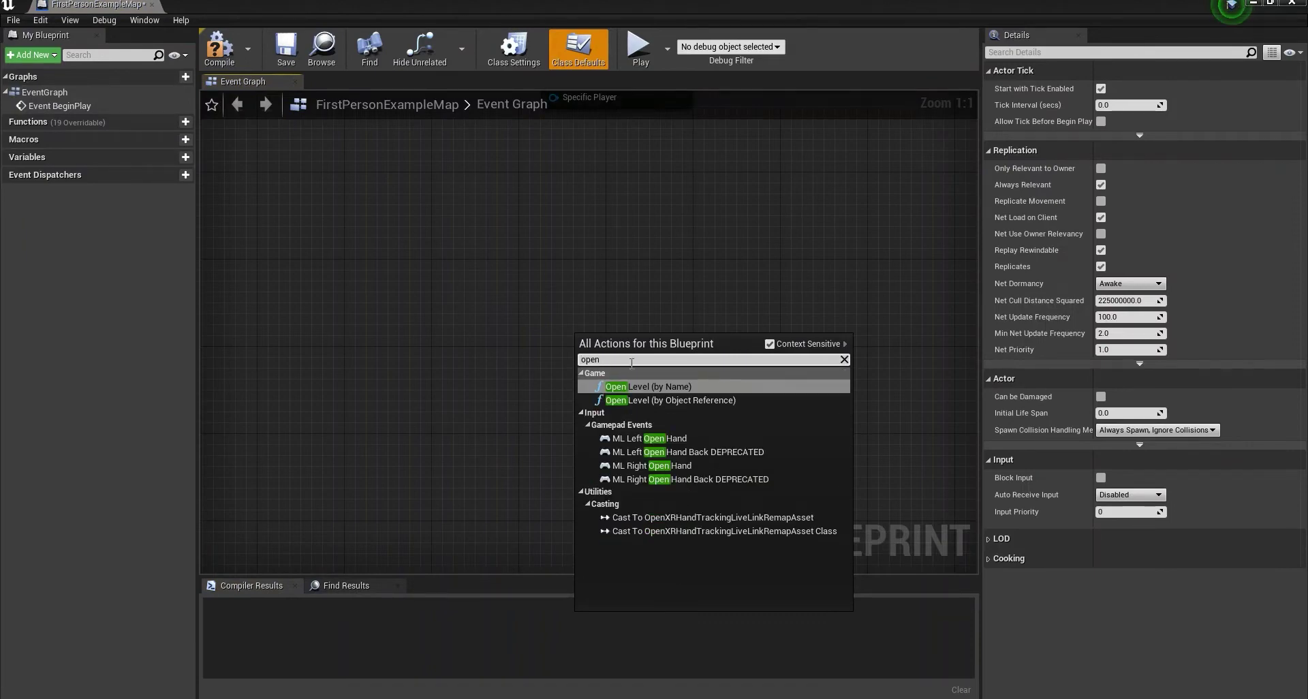
click(639, 386)
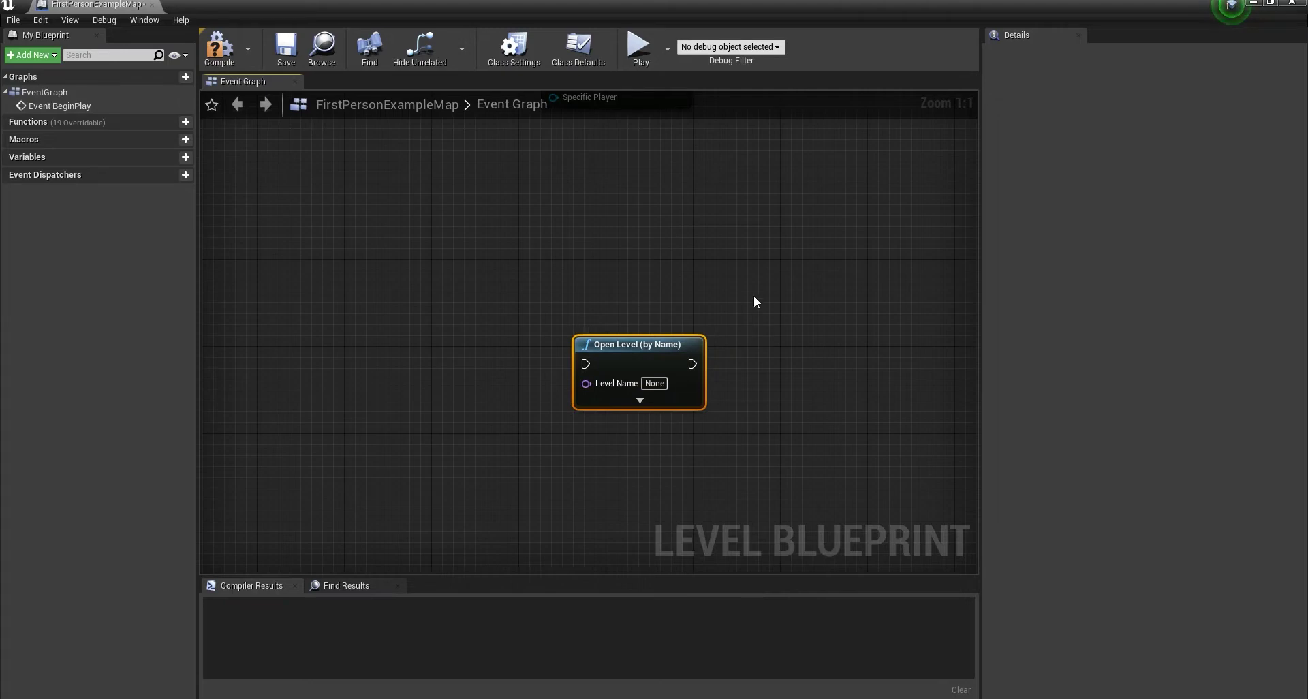
key(Delete)
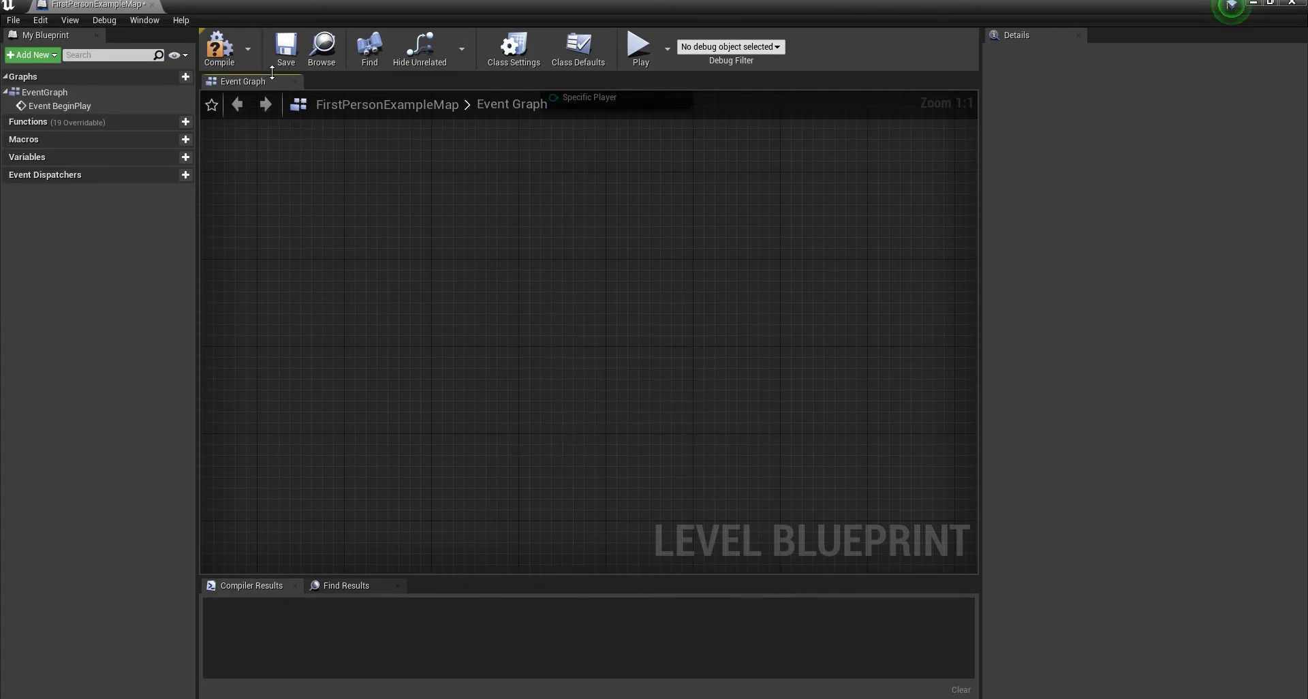
Add a Get Streaming Level node to the Event Graph and delete it again
right_click(518, 274)
text(stream)
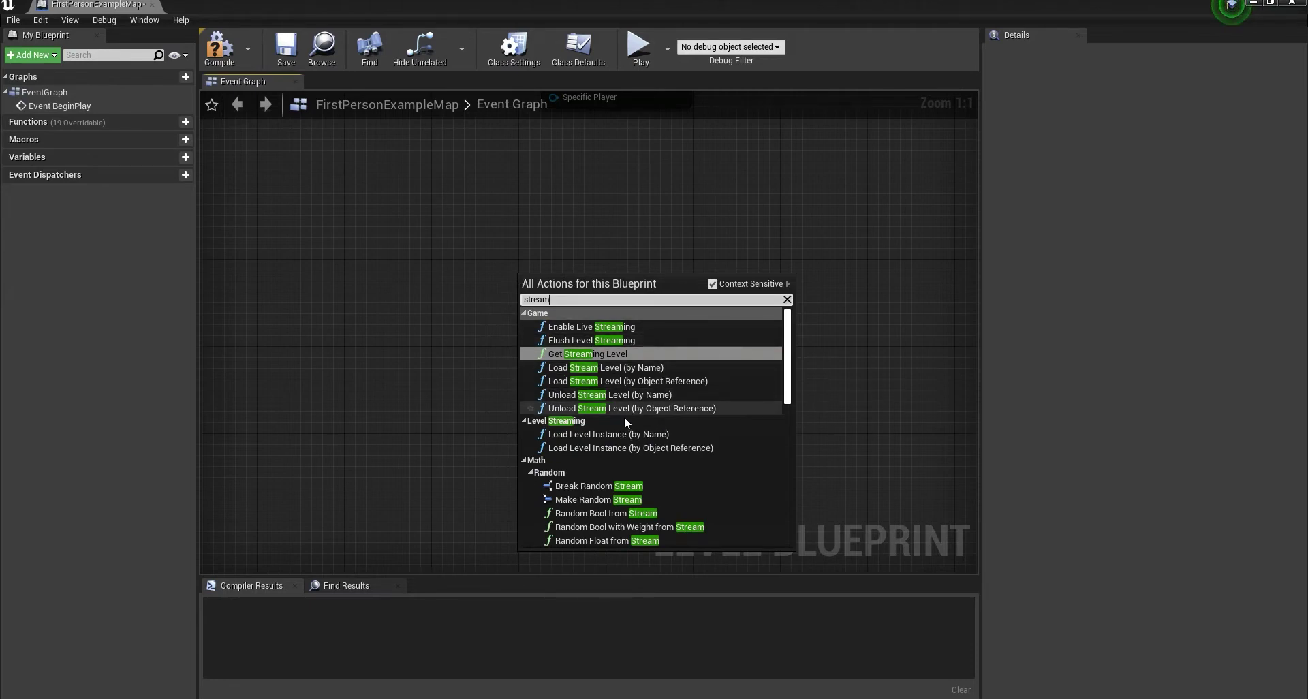
click(603, 355)
scroll(619, 353, down, 1)
key(Delete)
Search the actions for 'stream', dismiss the list and close the empty Level Blueprint
right_click(540, 359)
text(stream)
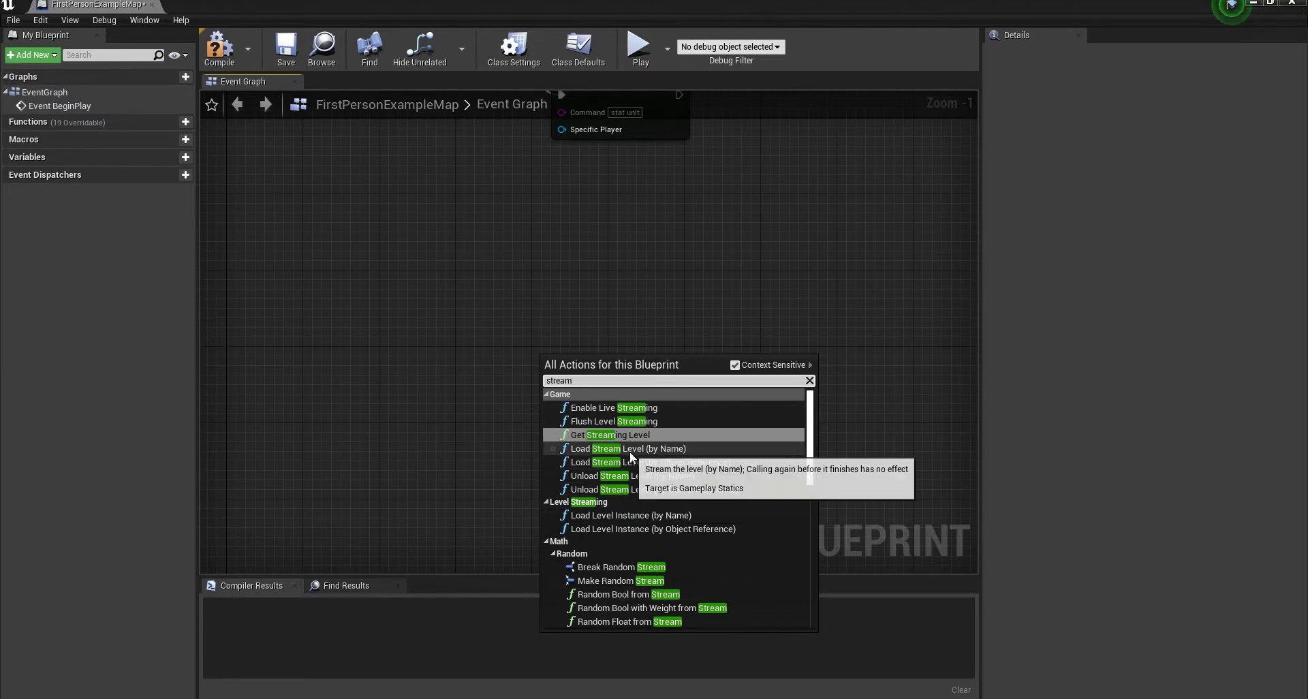
click(671, 325)
click(152, 5)
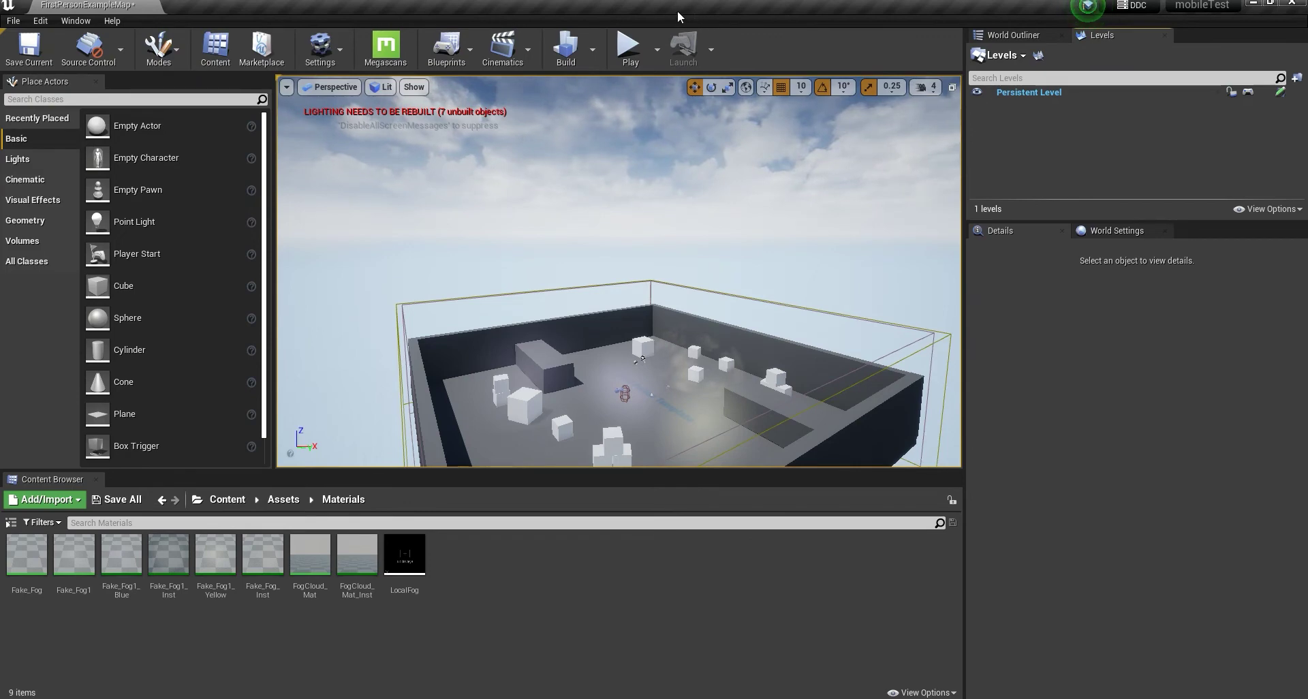
Orbit the room view, then open Project Settings from the Edit menu
right_drag(675, 266, 679, 301)
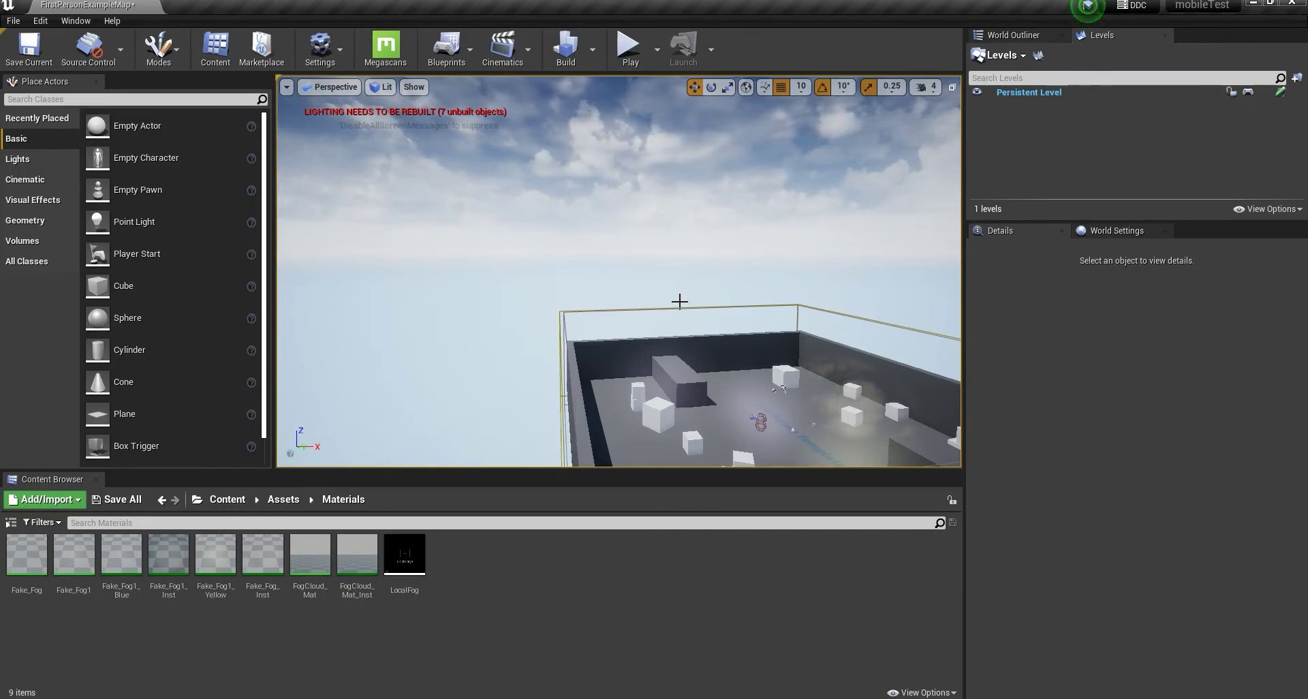
click(43, 20)
click(68, 213)
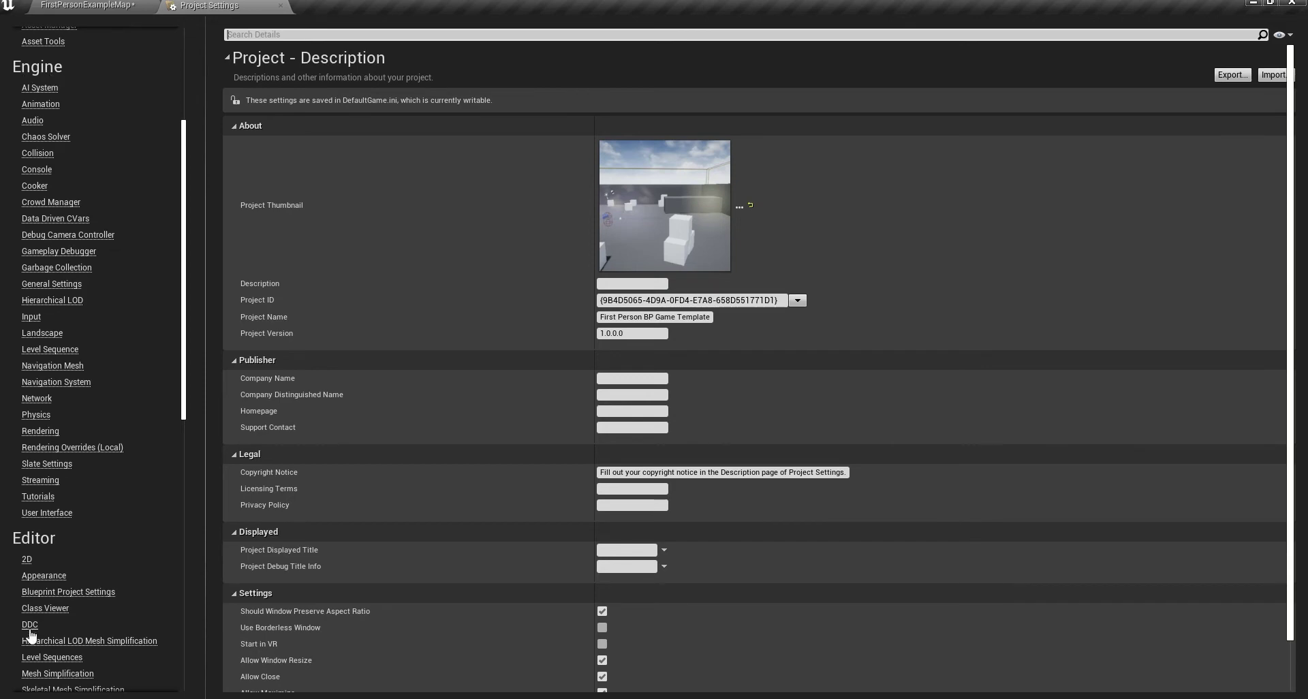
On Engine – Streaming, retype Async Loading Time Limit, keeping it at 1
click(42, 482)
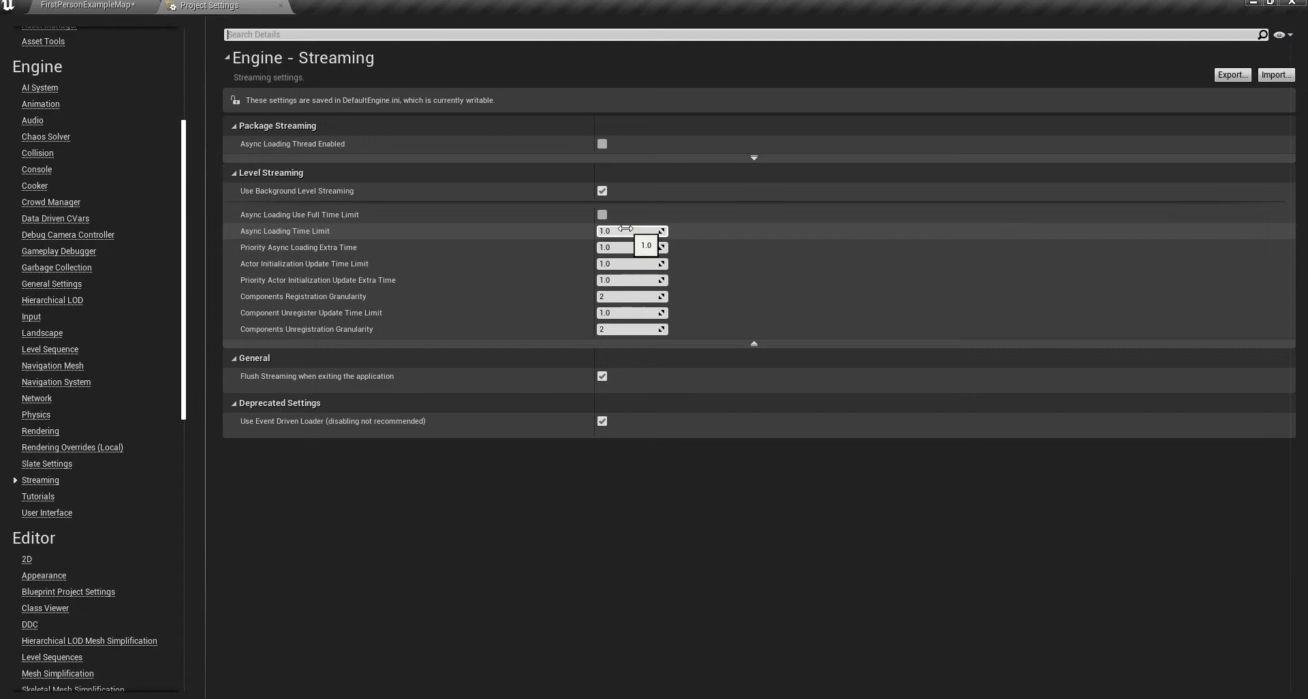
click(626, 230)
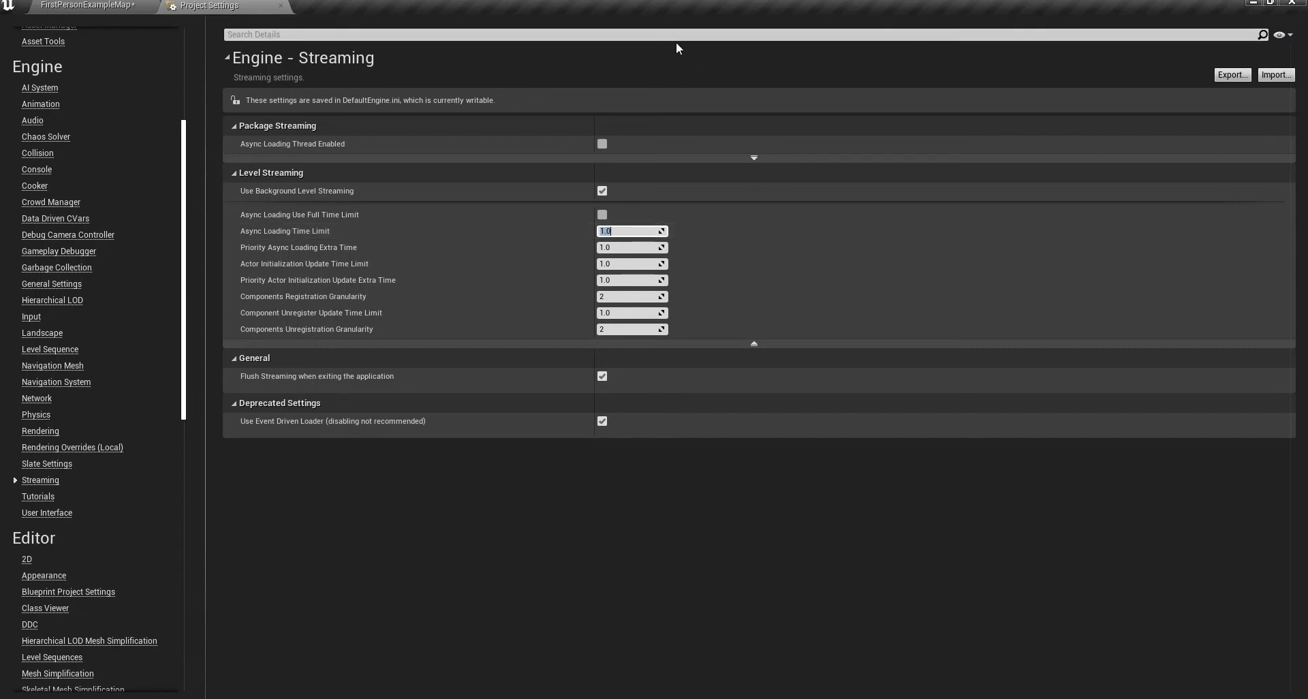
text(105)
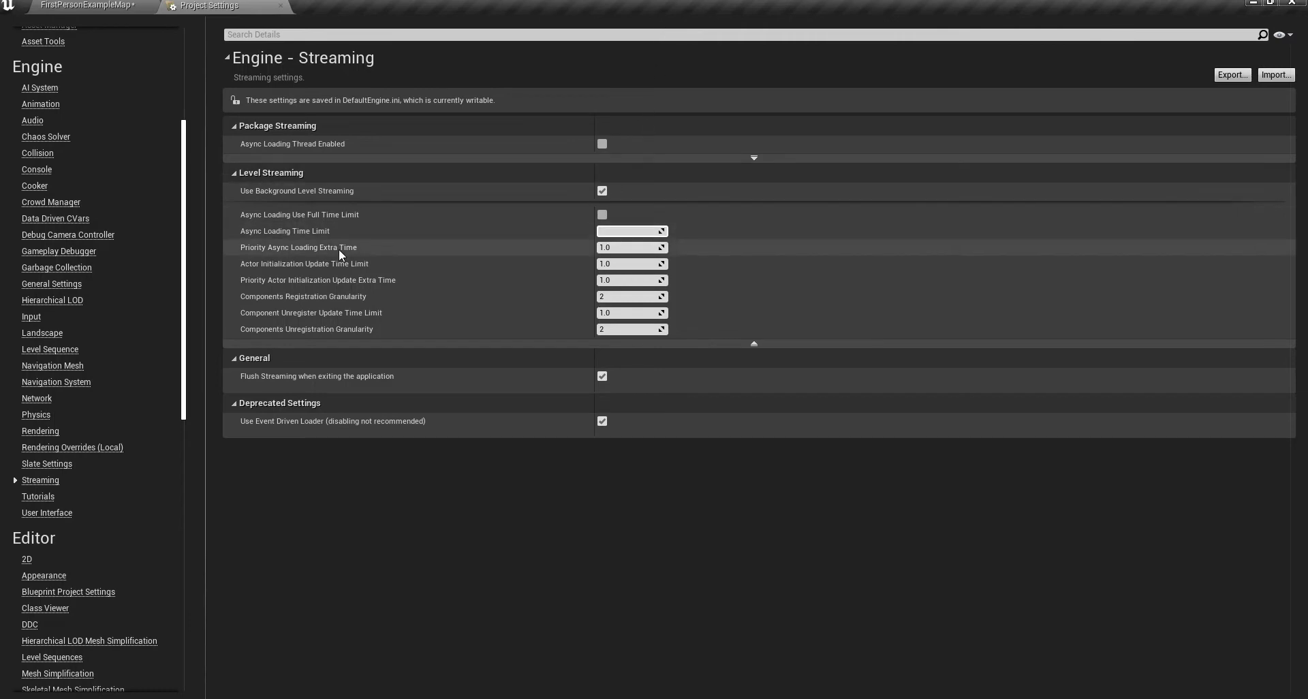
text(1)
key(Return)
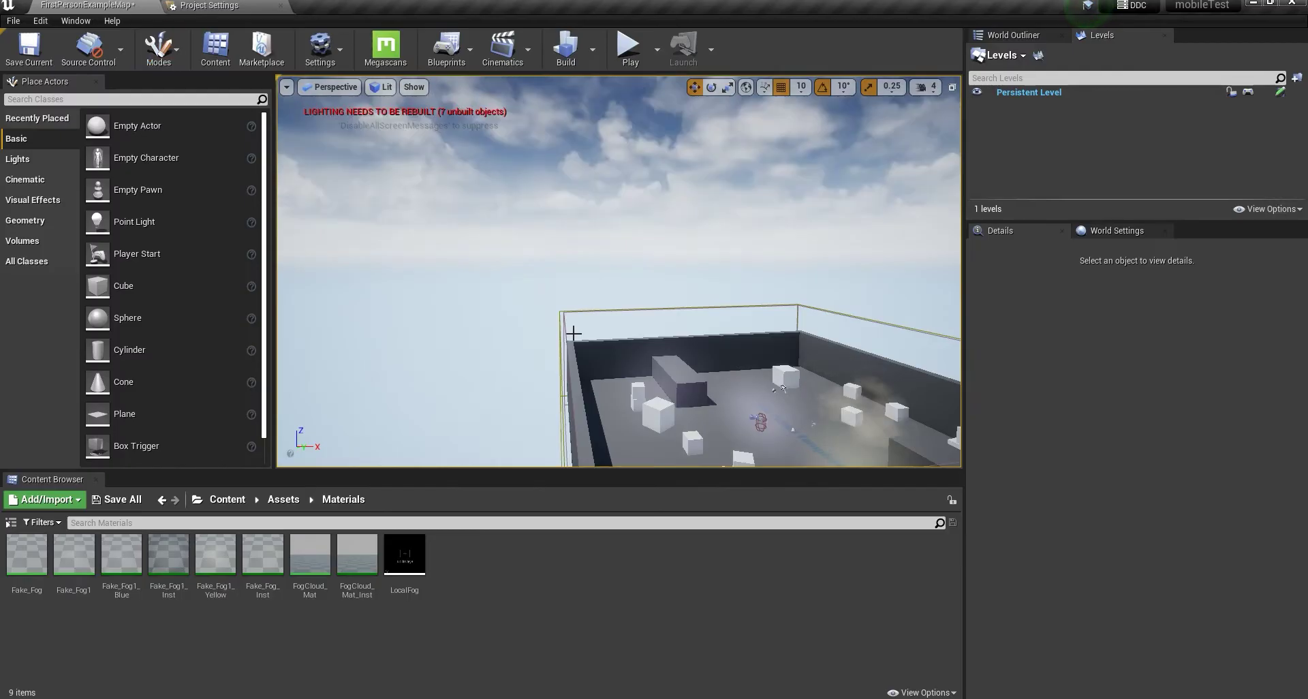
Orbit around the walled rooftop room, check Project Settings, then return to FirstPersonExampleMap
mouse_move(790, 205)
right_down()
mouse_move(801, 197)
mouse_move(784, 204)
right_up()
right_drag(534, 334, 554, 359)
right_drag(425, 299, 633, 259)
mouse_move(557, 343)
right_down()
mouse_move(545, 339)
mouse_move(557, 343)
right_up()
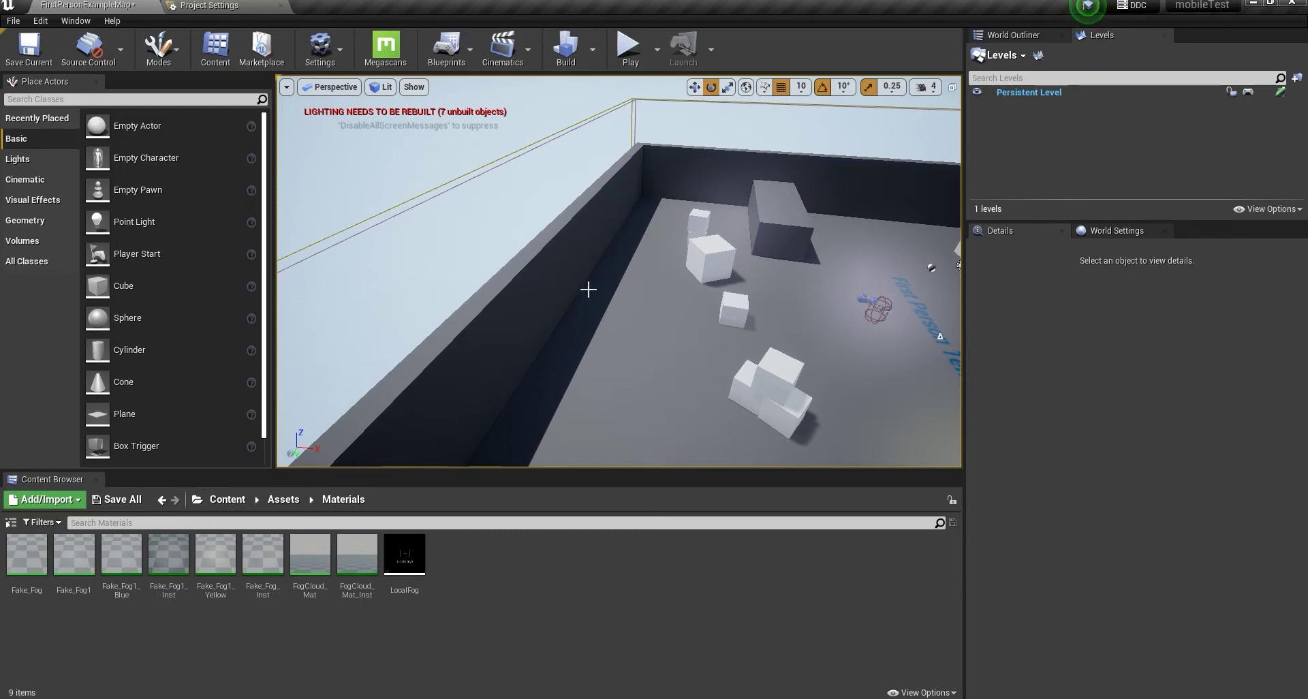
right_drag(588, 289, 926, 281)
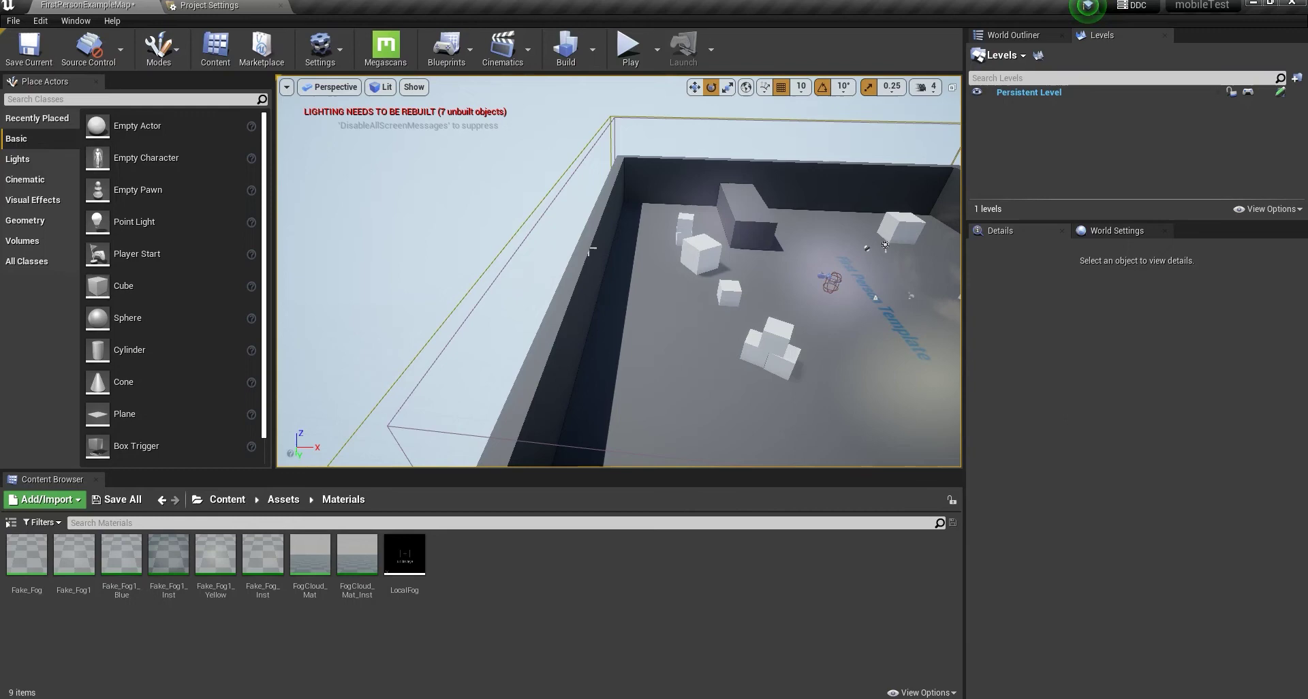
right_drag(578, 296, 463, 300)
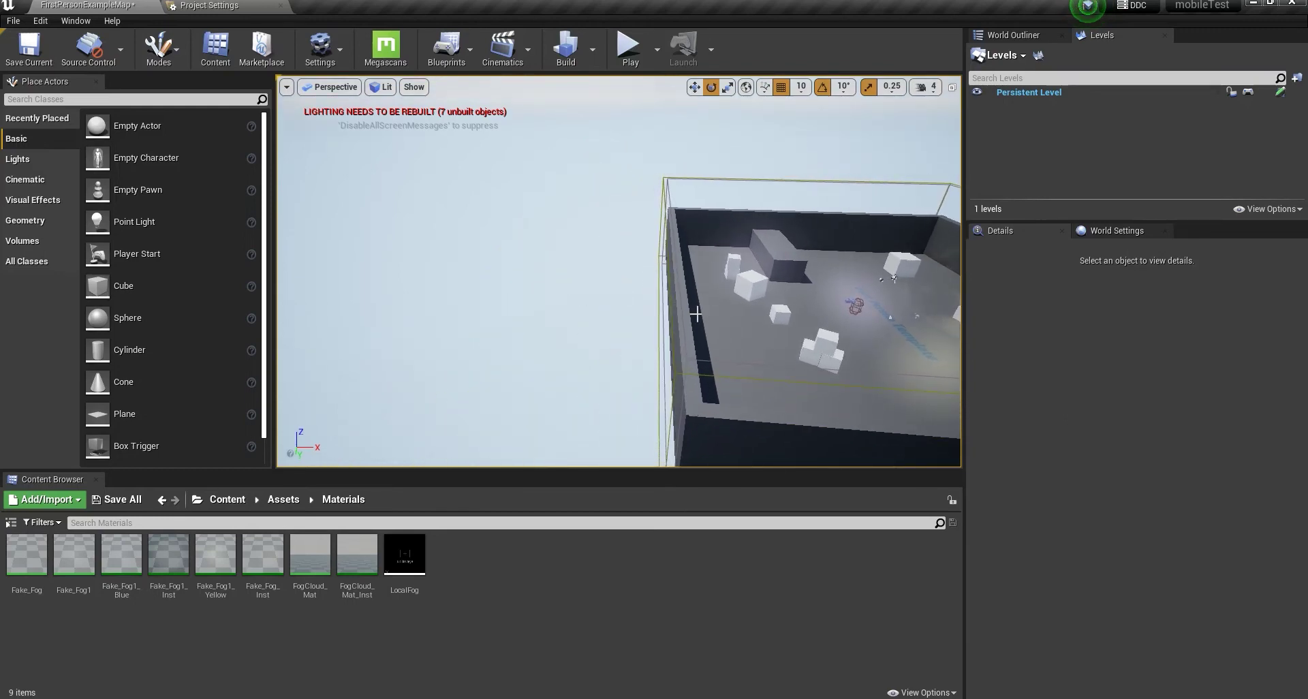
right_drag(696, 313, 861, 295)
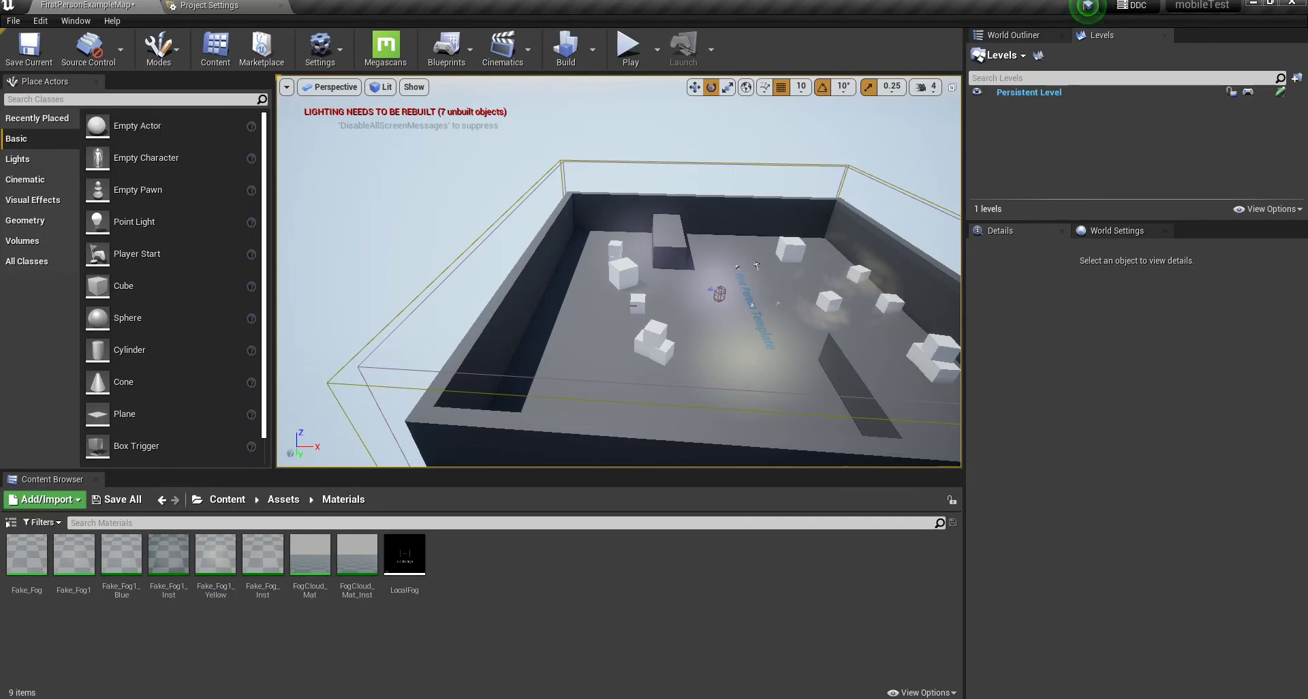
click(209, 5)
click(85, 6)
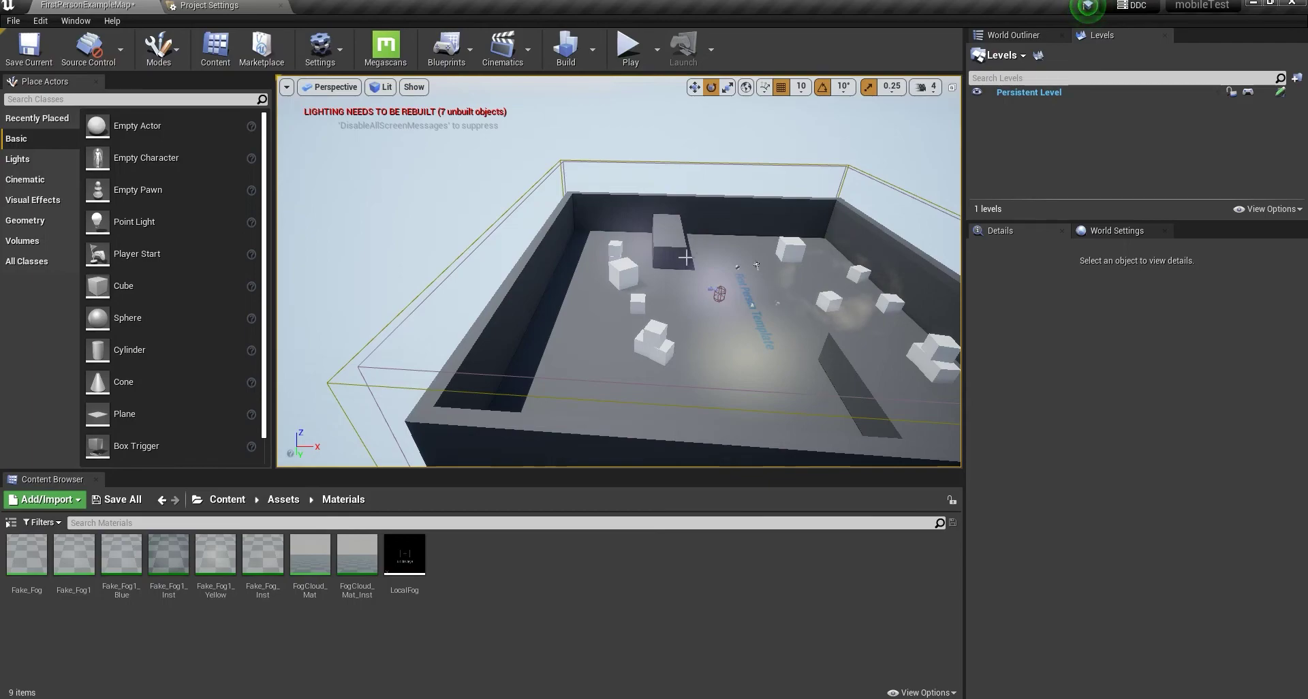
Switch back to Project Settings and select the Actor Initialization Update Time Limit field
click(203, 4)
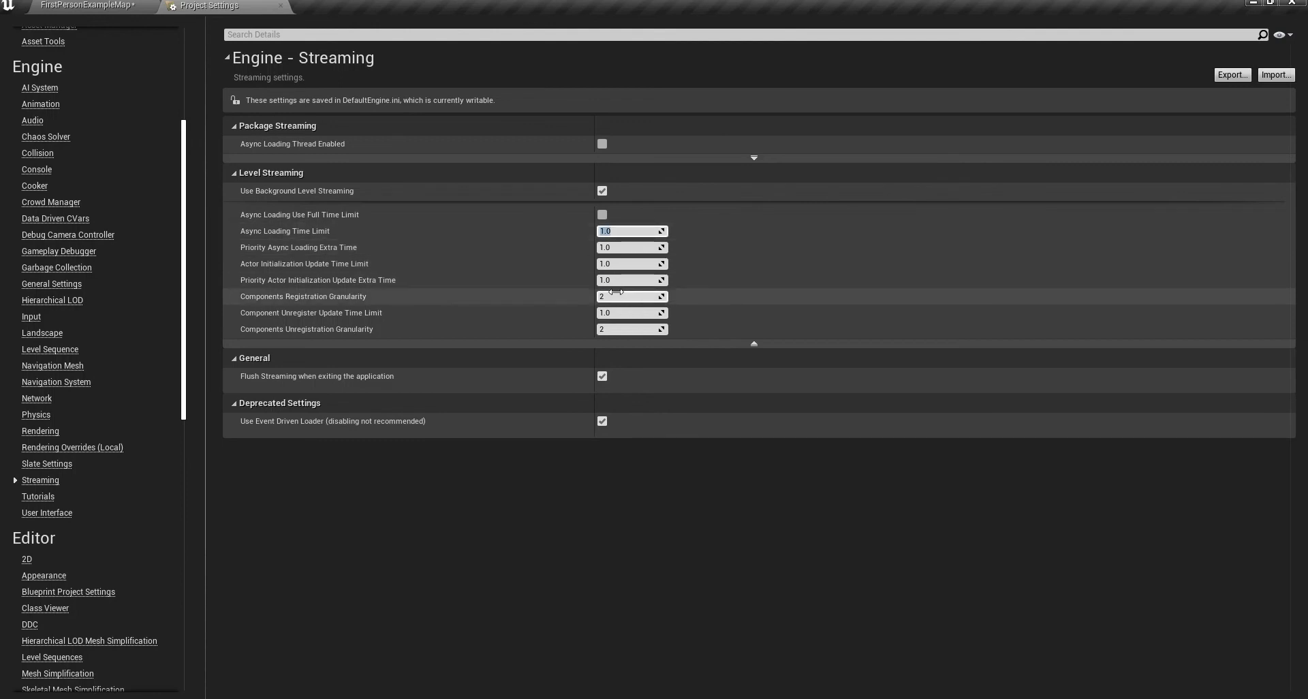
click(623, 264)
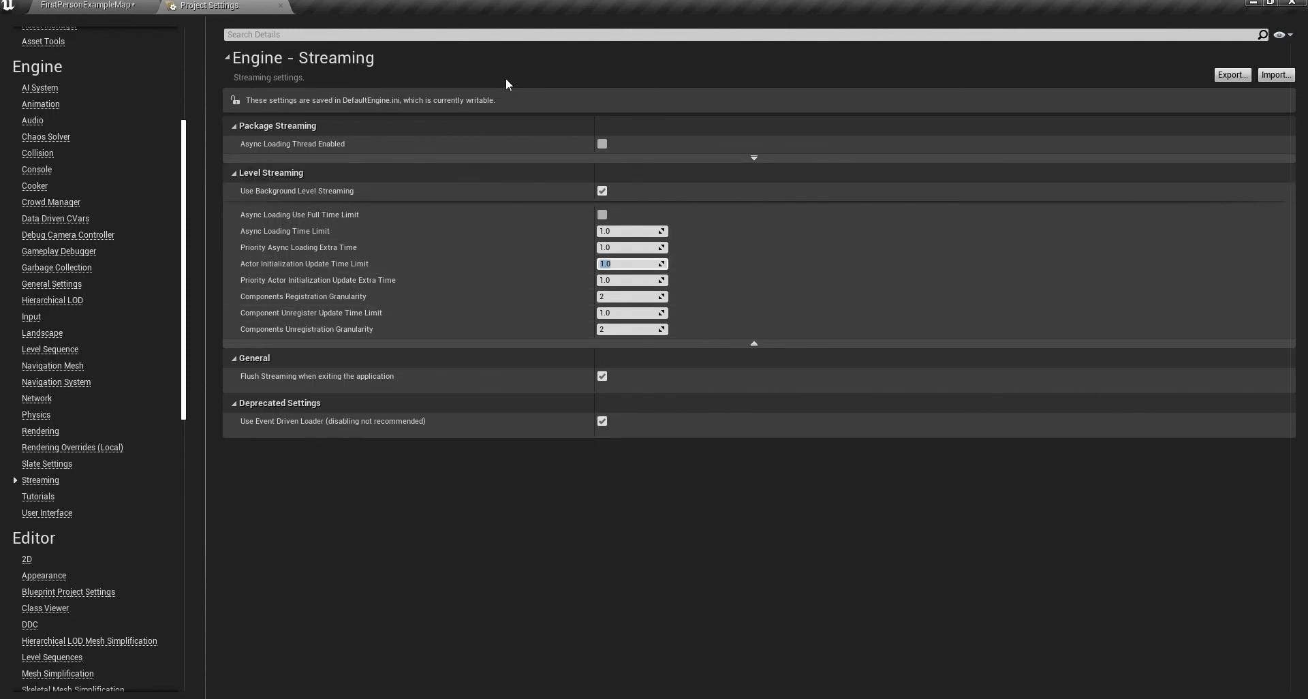
Return to the FirstPersonExampleMap viewport and pull back to frame the whole room
click(89, 5)
right_drag(465, 300, 644, 337)
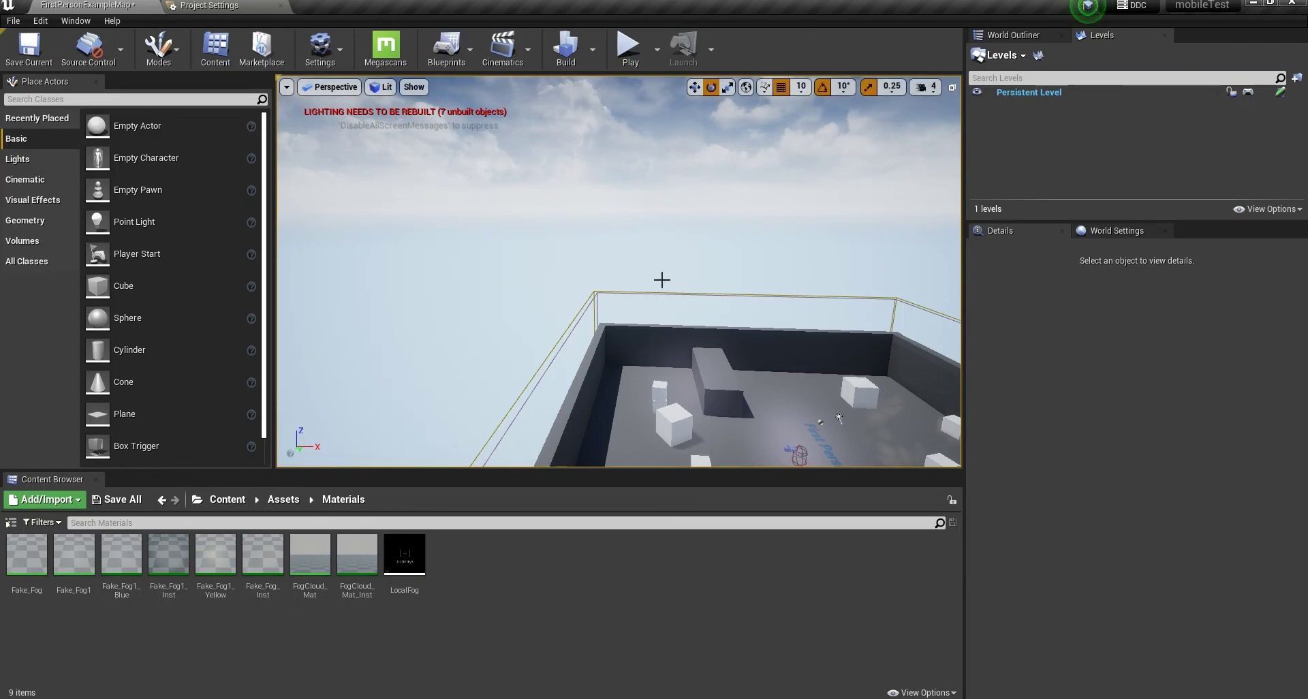
mouse_move(610, 227)
mouse_down()
mouse_move(600, 279)
mouse_move(589, 239)
mouse_up()
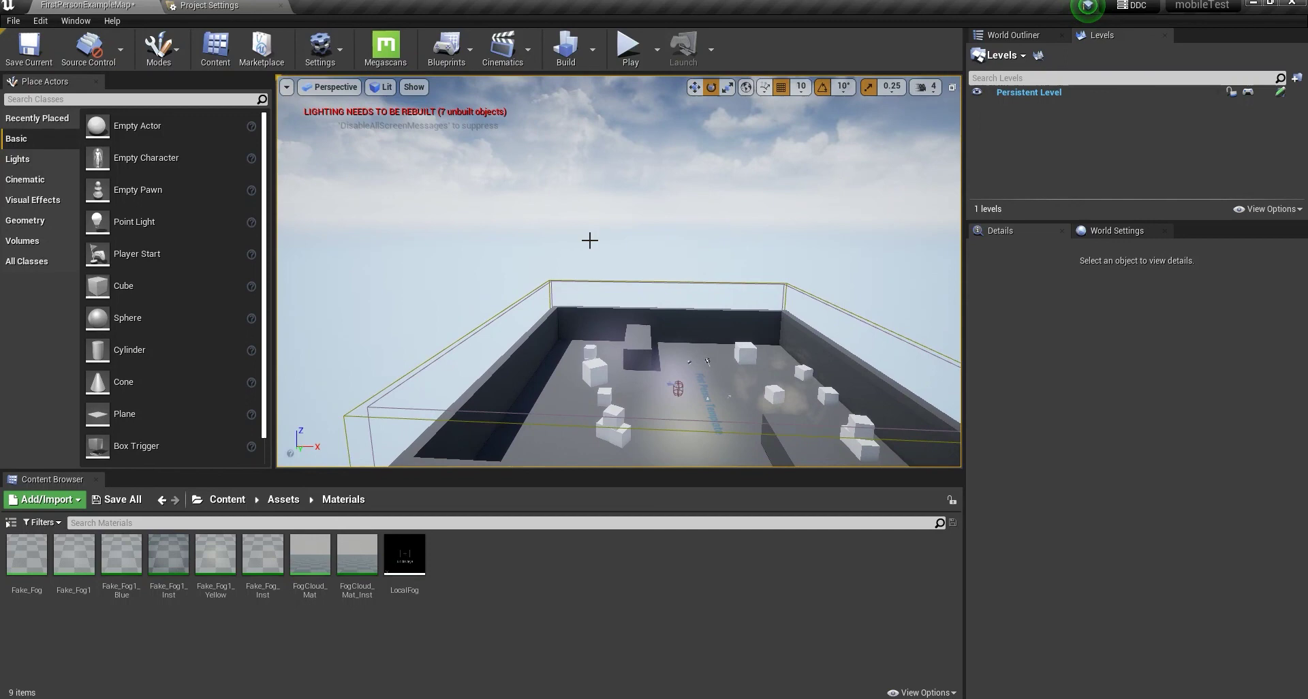